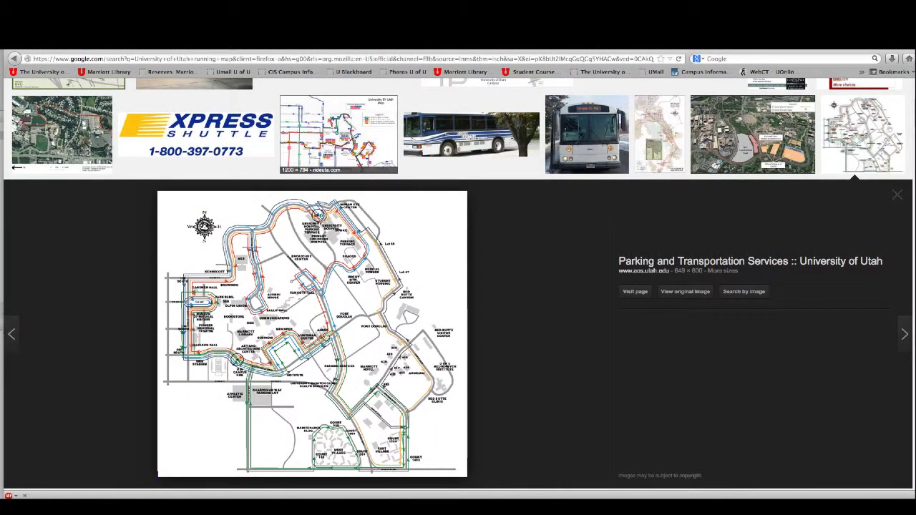
Copy the shuttle map image's web address and switch to Google Earth showing campus
right_click(295, 354)
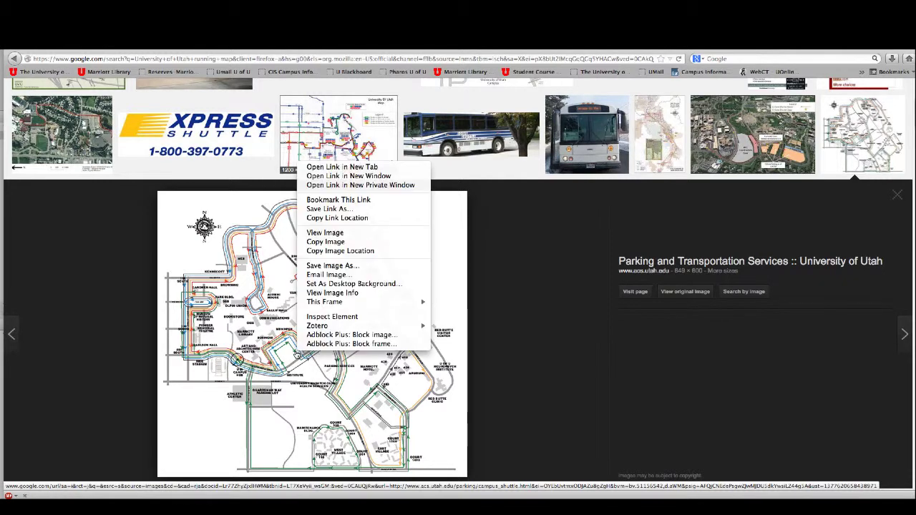
left_click(340, 250)
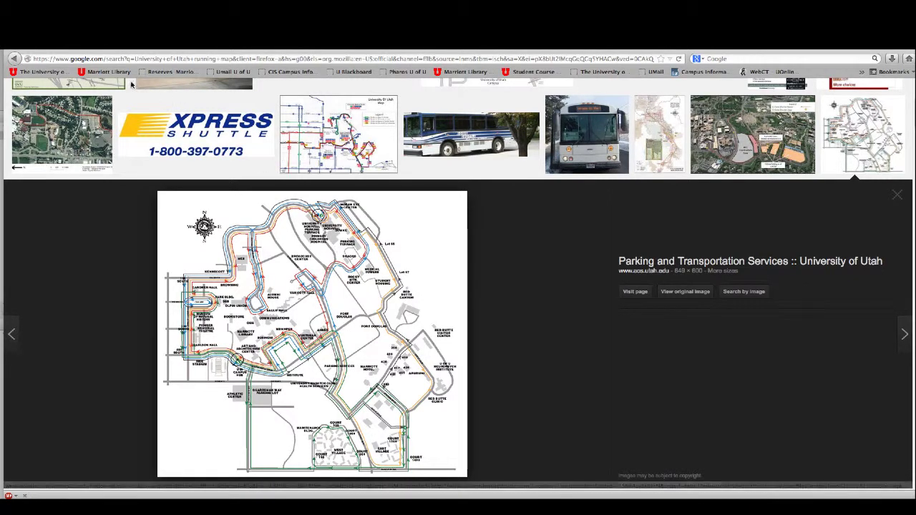
key("super+Tab")
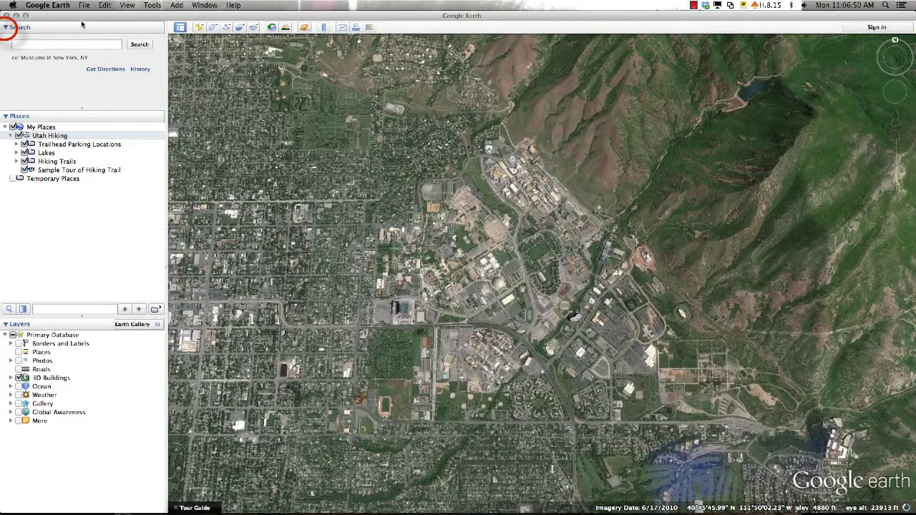
Create a new image overlay linked to the copied shuttle_large.gif address so the map loads over campus
left_click(241, 30)
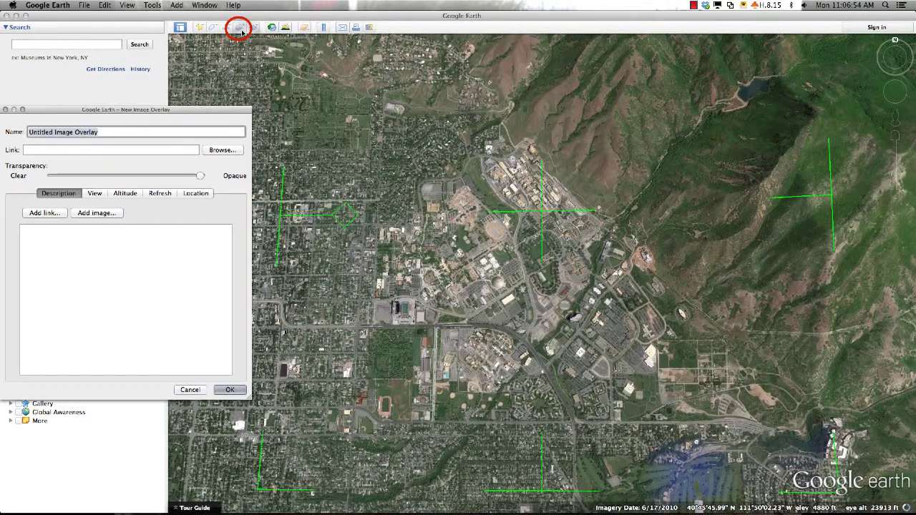
left_click(48, 149)
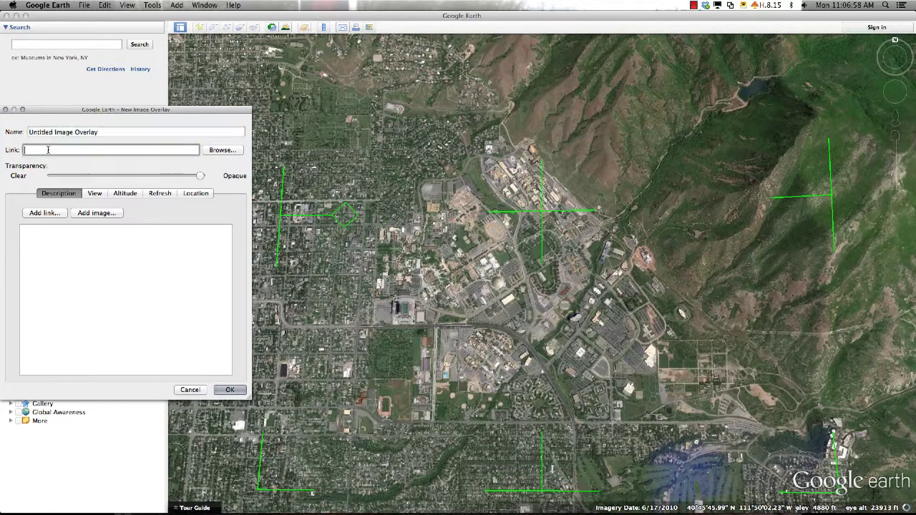
key("super+v")
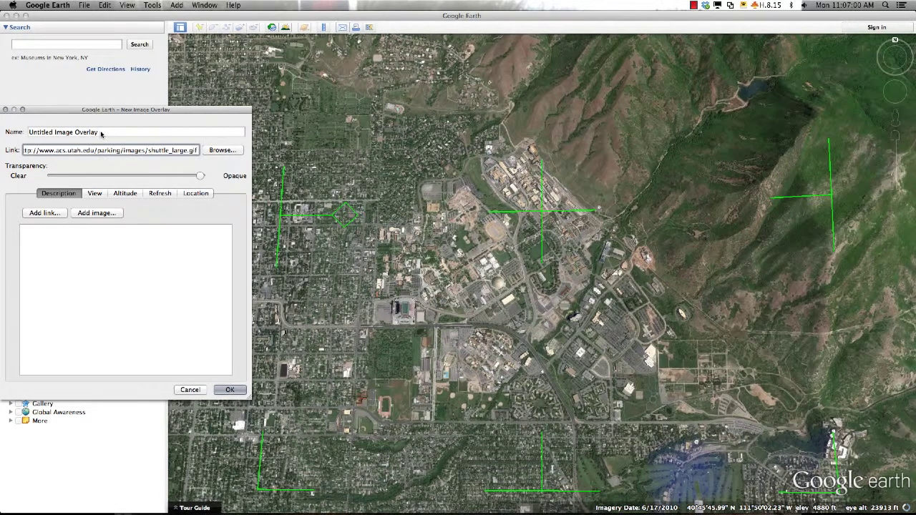
left_click(101, 133)
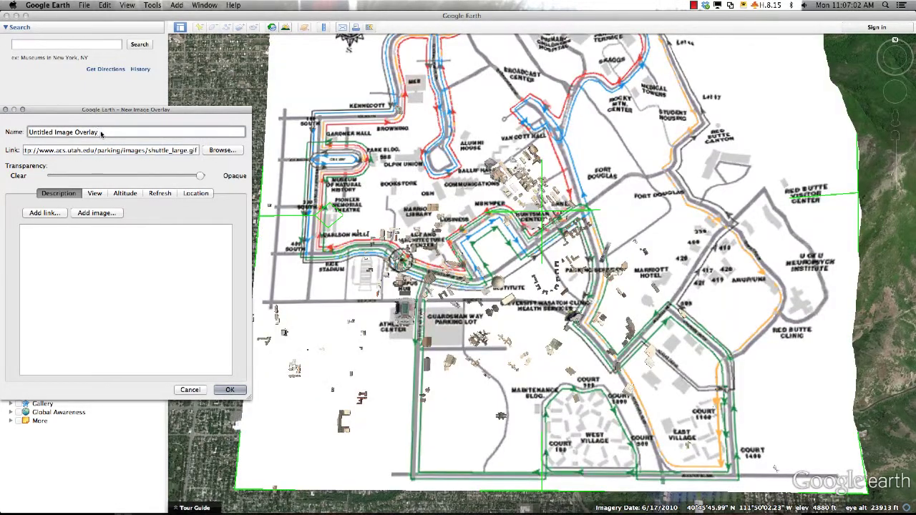
scroll(421, 182, "down", 3)
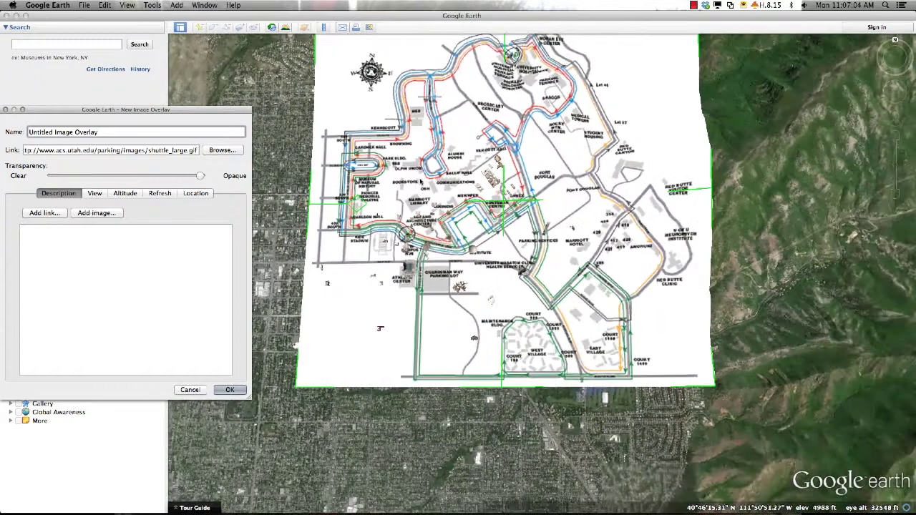
Name the overlay 'Shuttle Bus Routes' and slide its transparency toward Clear
triple_click(97, 132)
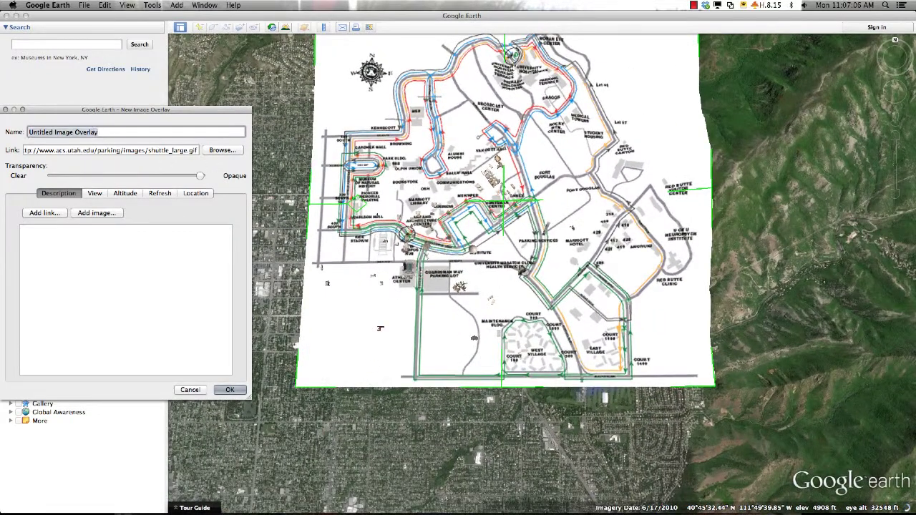
type("Shu")
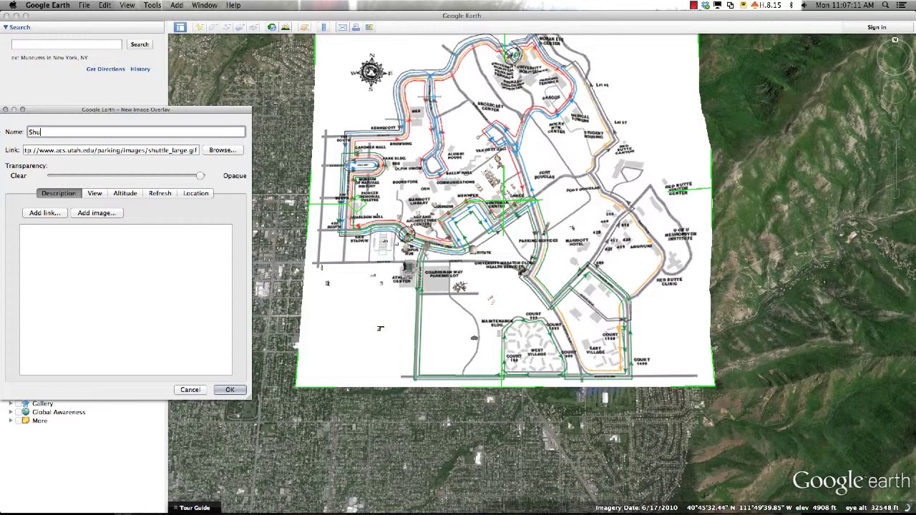
type("ttle Bus Routes")
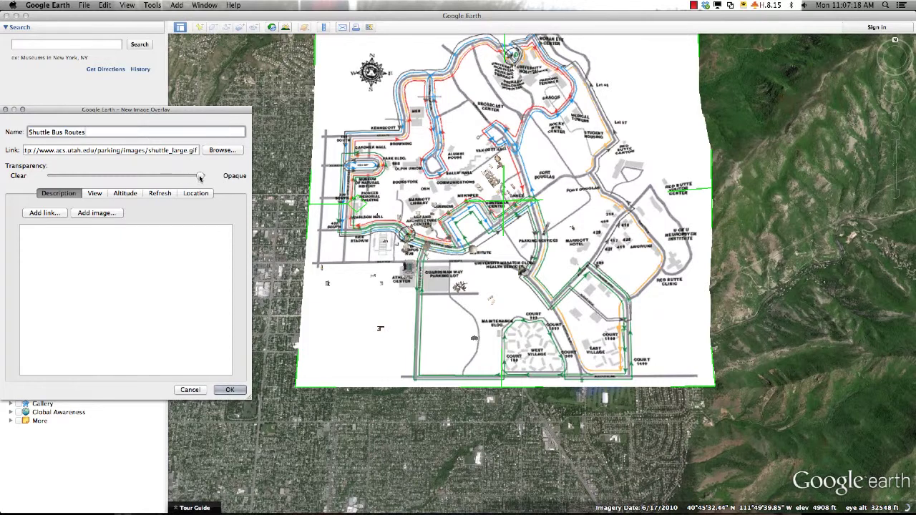
left_click_drag(200, 179, 140, 180)
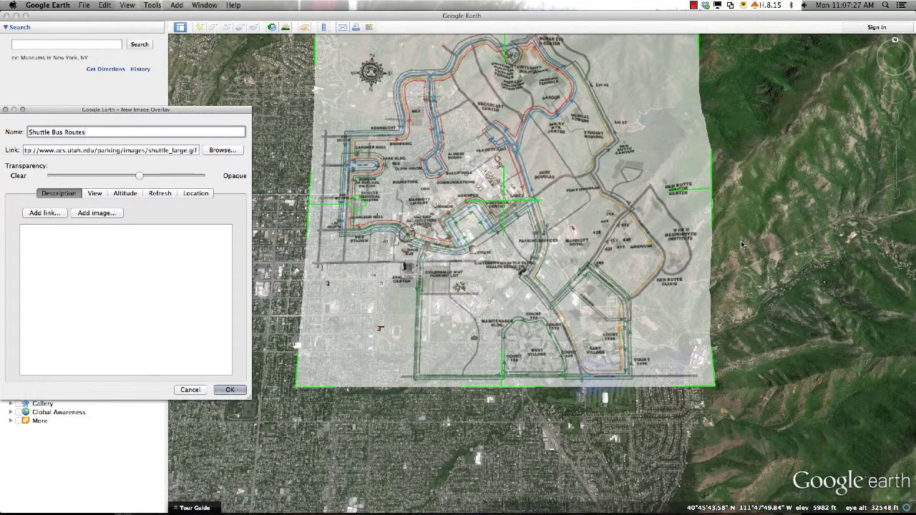
Keep the overlay's altitude set to Clamped to ground
left_click(127, 193)
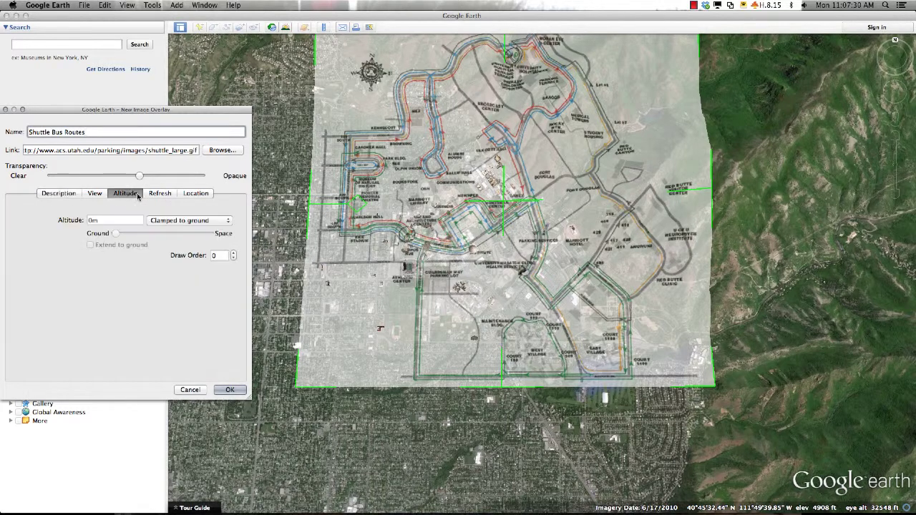
left_click(173, 222)
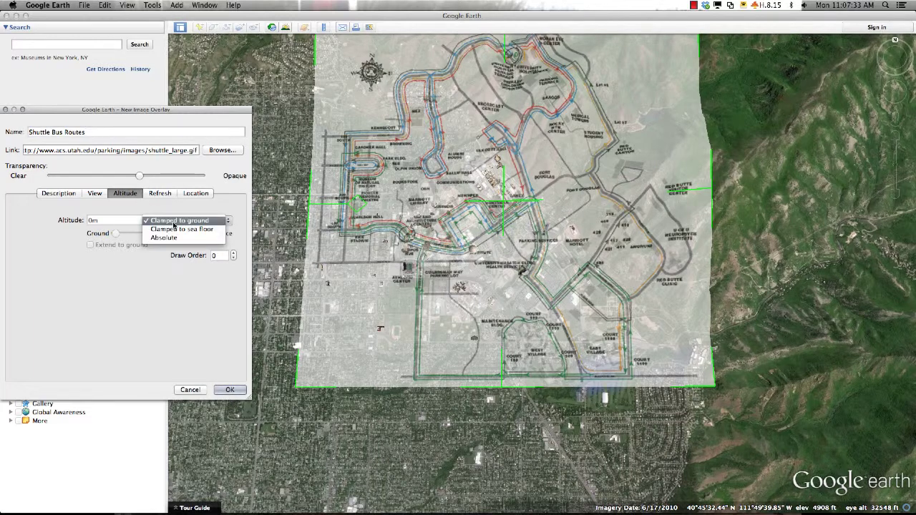
left_click(174, 223)
left_click_drag(205, 111, 204, 112)
Roughly fit the route map to campus by pulling in its top, right, bottom and left edges
left_click_drag(560, 379, 564, 440)
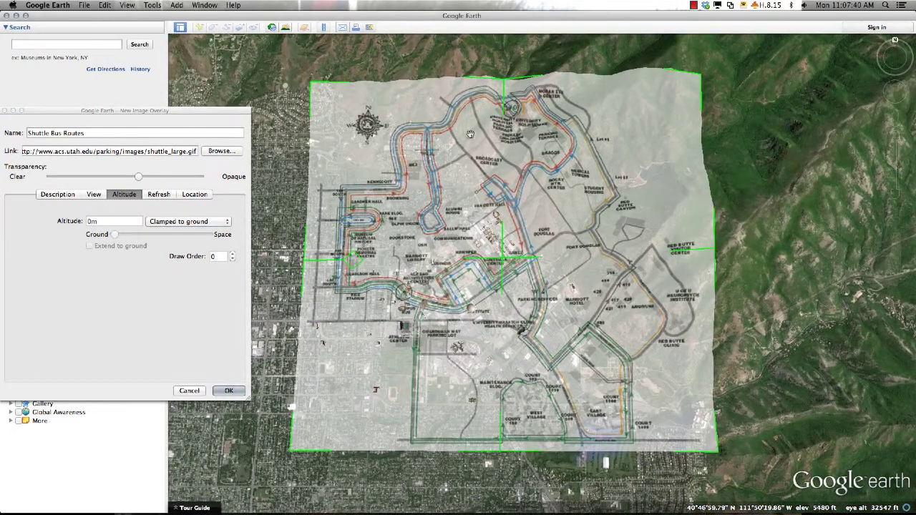
left_click_drag(507, 79, 503, 154)
left_click_drag(713, 293, 602, 290)
left_click_drag(444, 454, 443, 439)
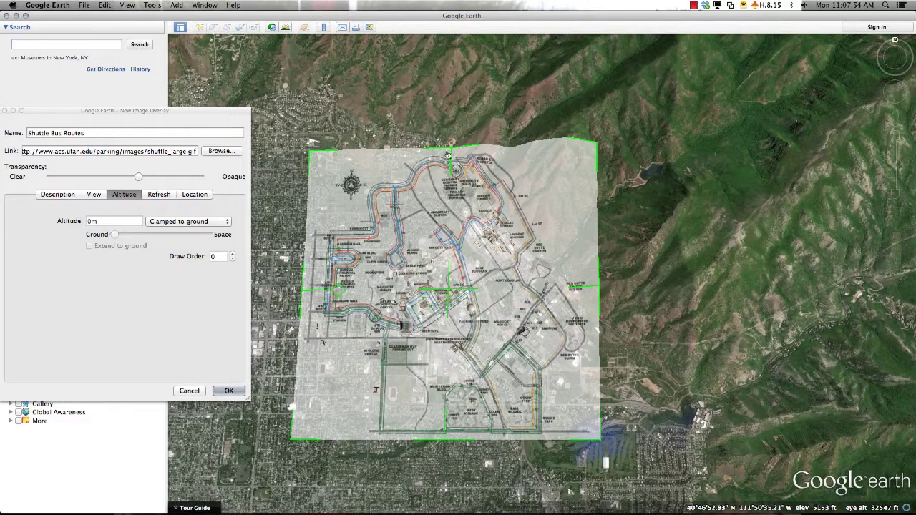
left_click_drag(450, 149, 455, 174)
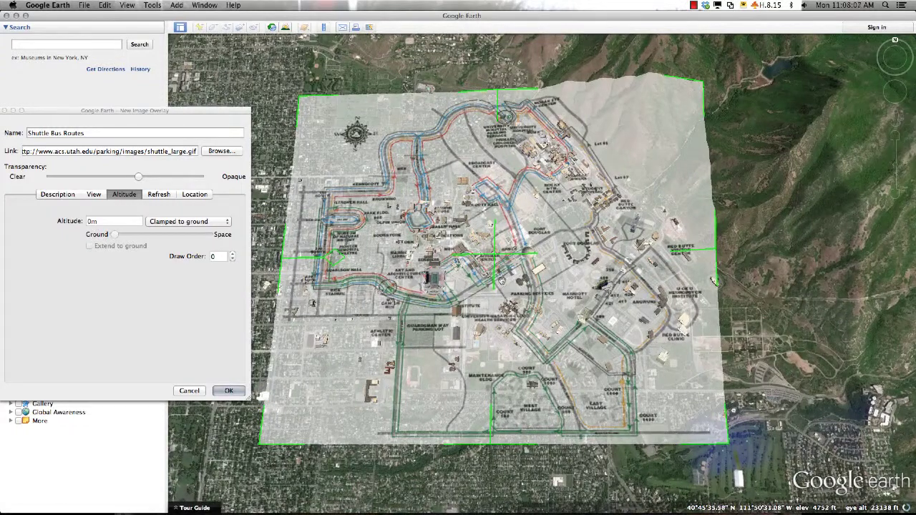
left_click_drag(281, 259, 341, 259)
Fine-tune all four overlay edges until the shuttle routes line up with the campus buildings
left_click_drag(529, 95, 530, 114)
left_click_drag(340, 272, 367, 269)
left_click_drag(541, 445, 522, 405)
left_click_drag(725, 261, 719, 250)
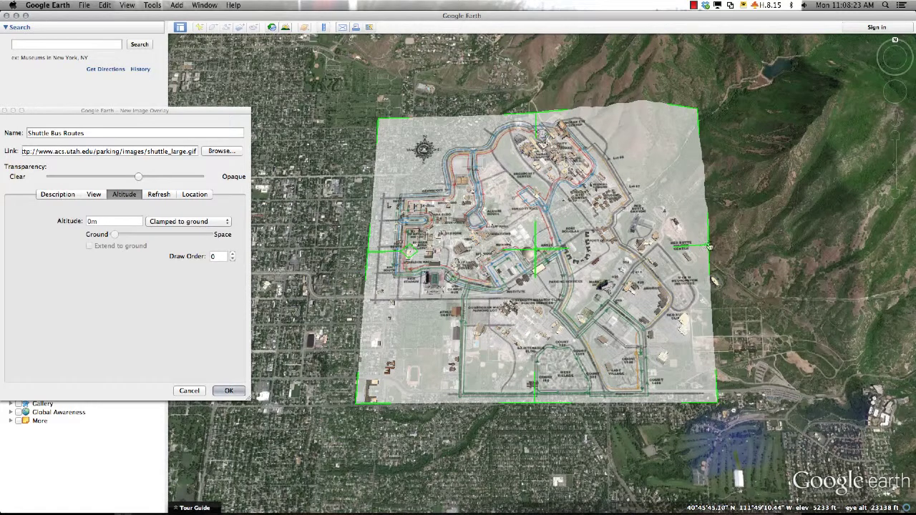
left_click_drag(533, 407, 535, 400)
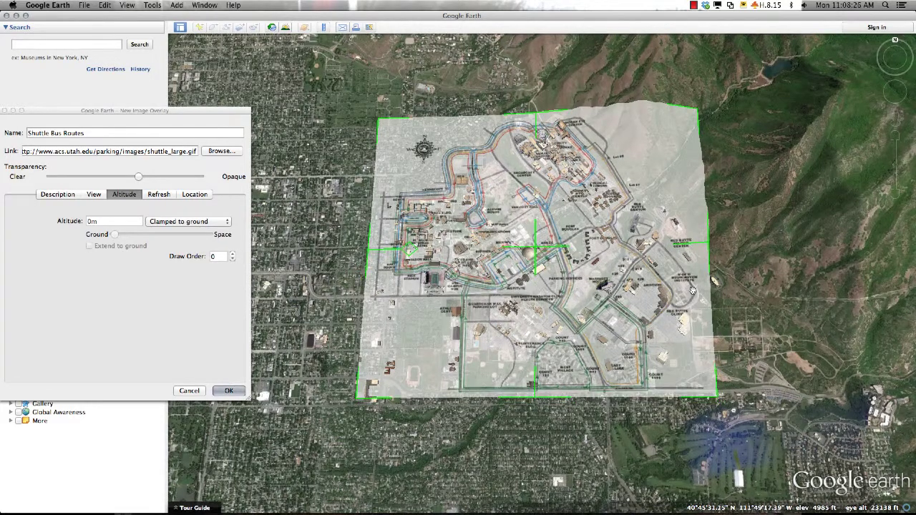
left_click_drag(716, 395, 721, 405)
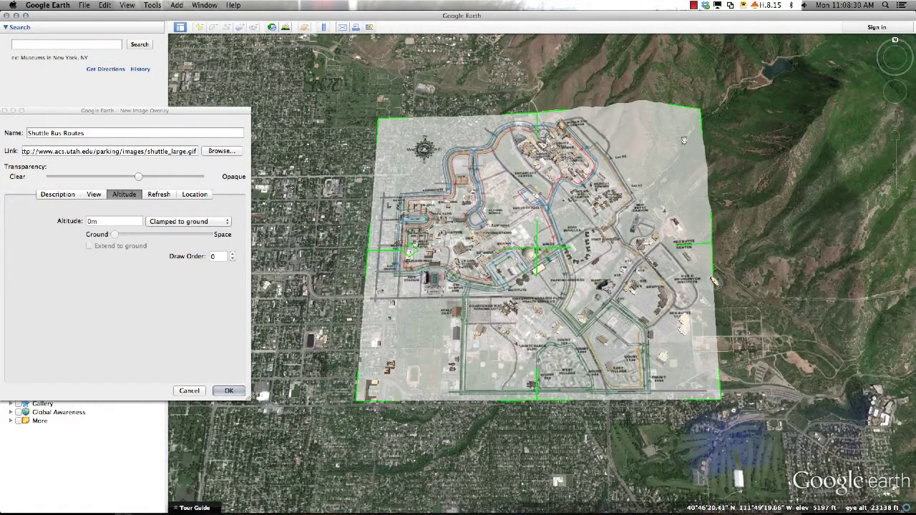
left_click_drag(538, 113, 538, 117)
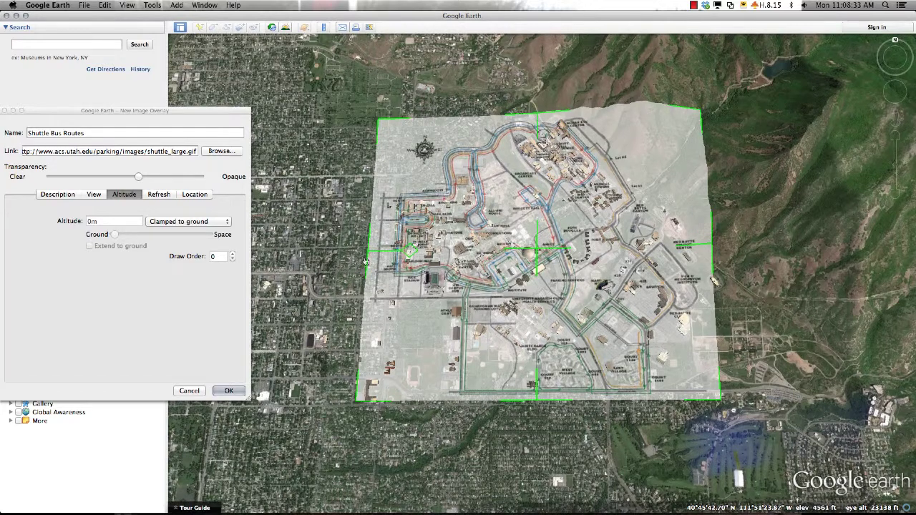
left_click_drag(368, 256, 357, 254)
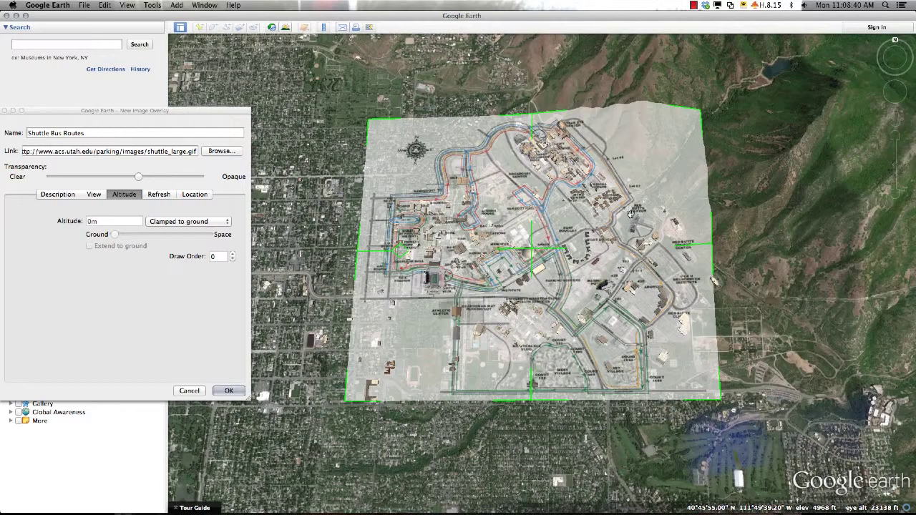
Save the Shuttle Bus Routes overlay into My Places under Utah Hiking
key("ctrl+super+Escape")
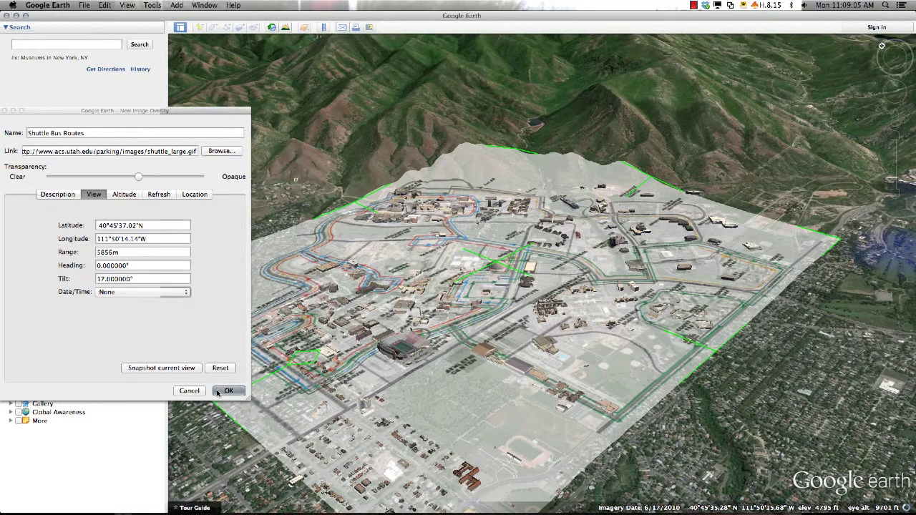
left_click(218, 391)
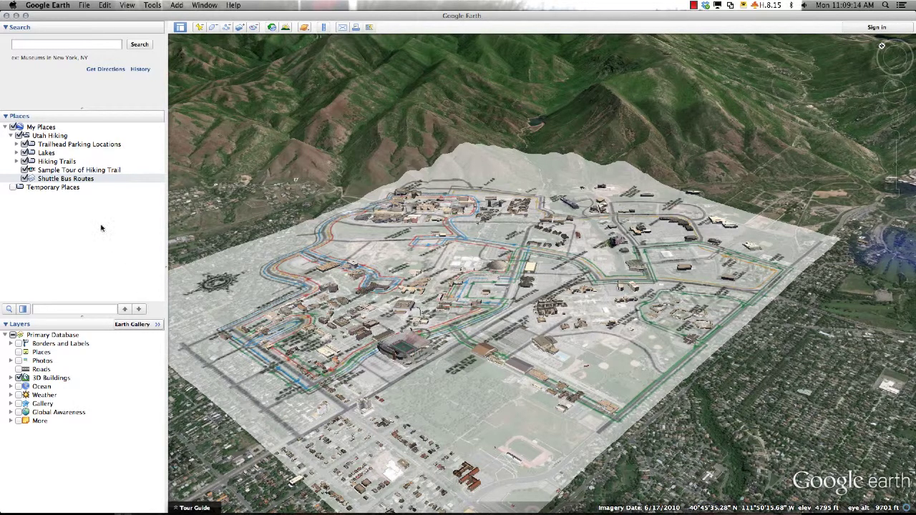
key("super+Tab")
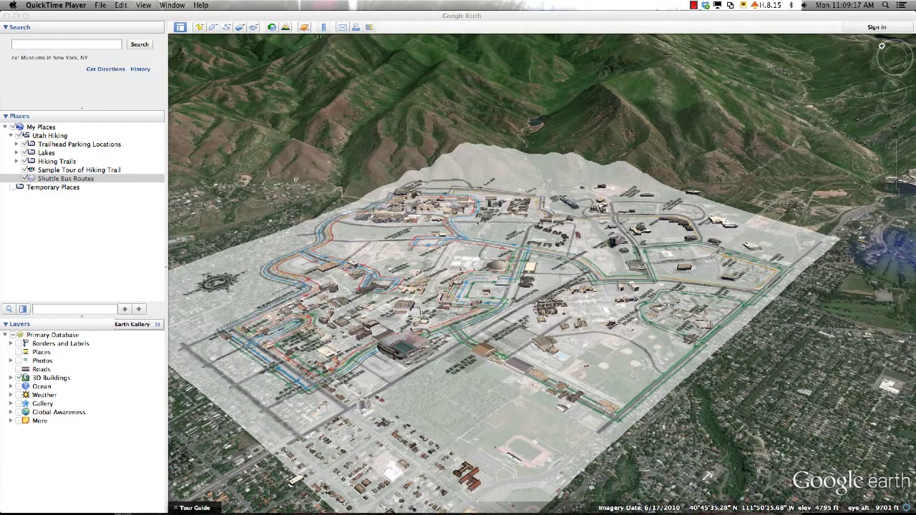
Reopen the Shuttle Bus Routes overlay's properties via Get Info on its View settings
right_click(61, 181)
left_click(82, 305)
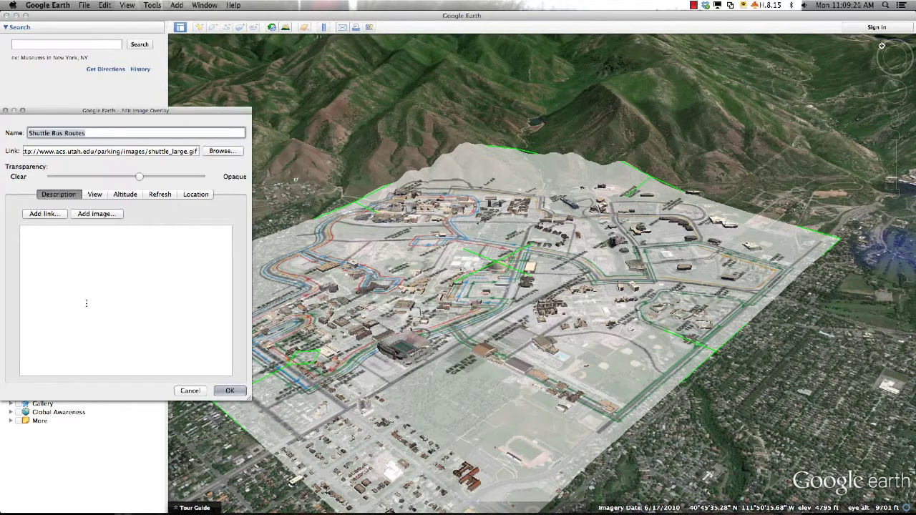
left_click(94, 194)
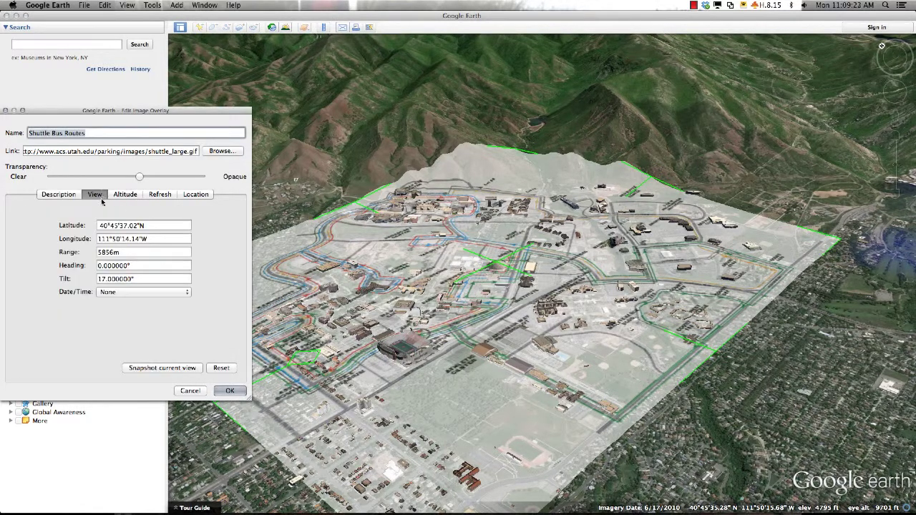